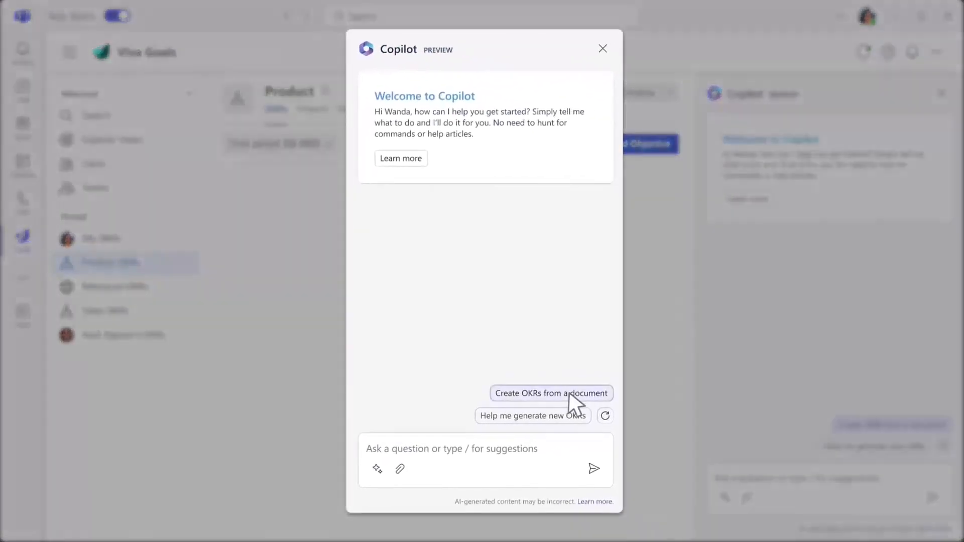
Step: Have Copilot generate OKRs from the 2023 WPT Business Plan document
{"action": "left_click", "coordinate": [571, 400]}
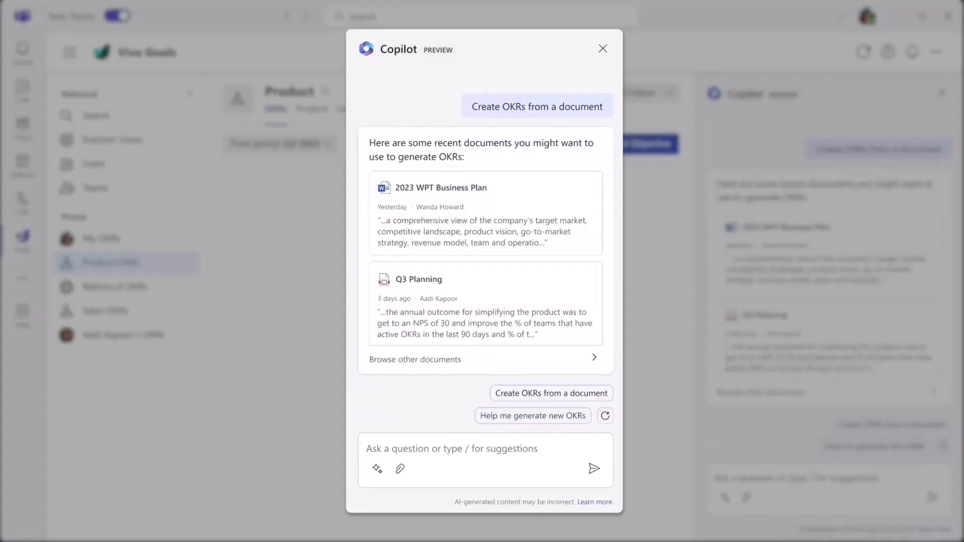
{"action": "left_click", "coordinate": [454, 237]}
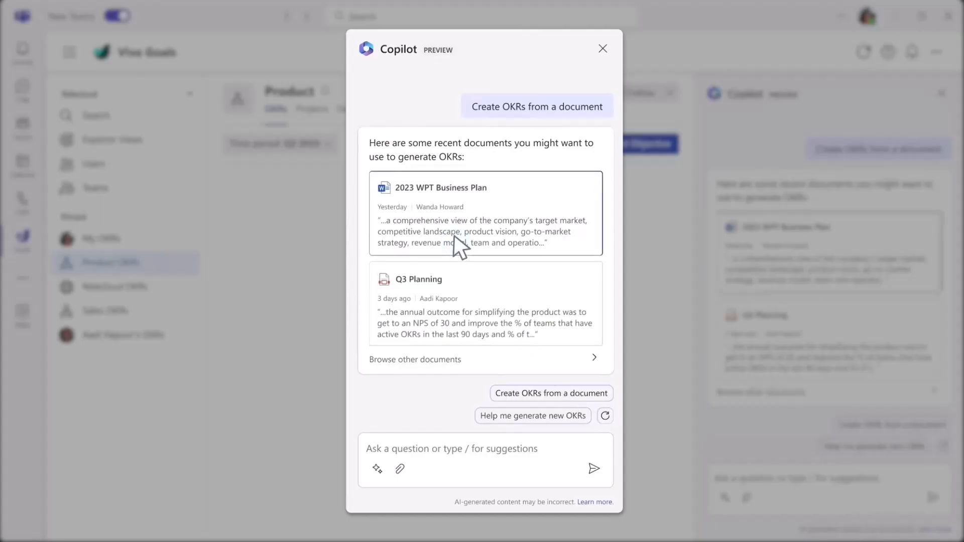
{"action": "left_click", "coordinate": [560, 393]}
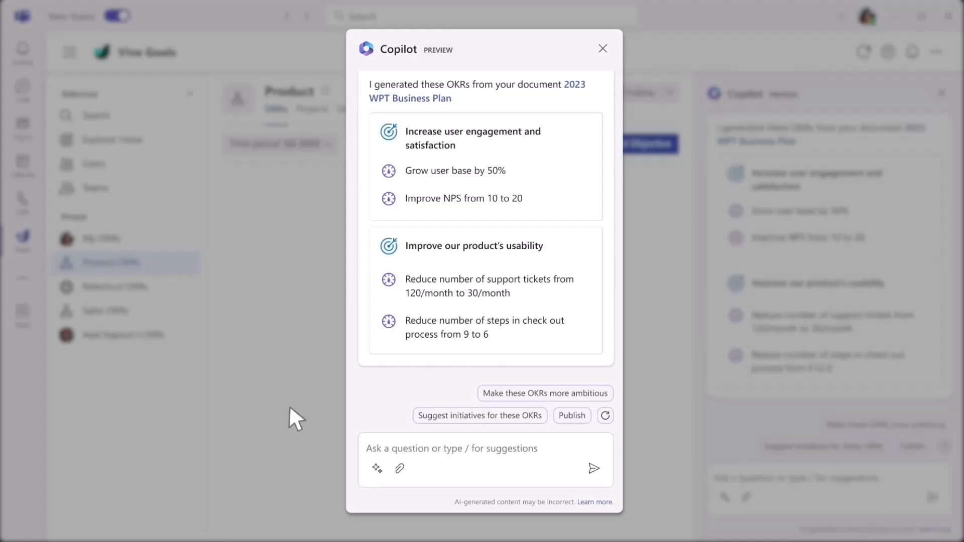
Step: Ask Copilot for a key result increasing user time on site by 50% to 3:45 per session
{"action": "left_click", "coordinate": [484, 449]}
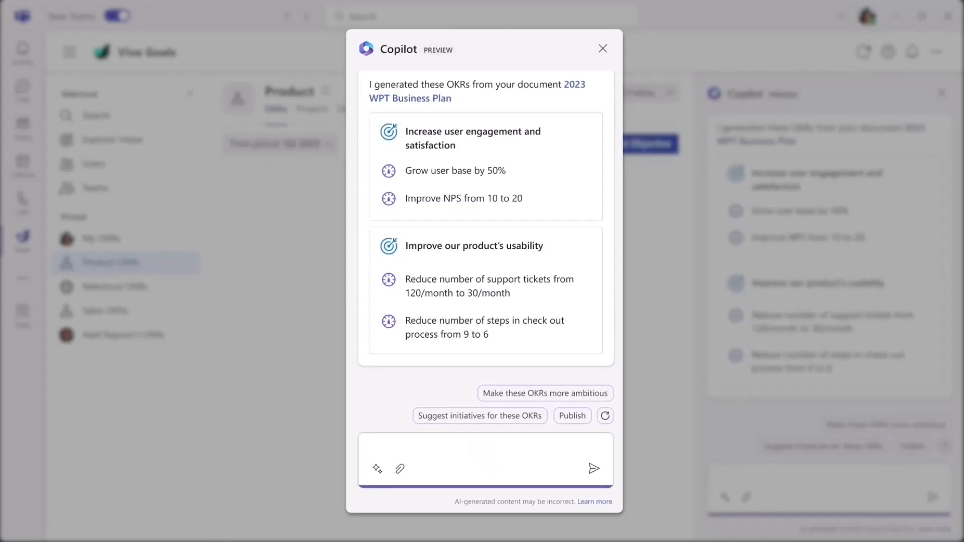
{"action": "type", "text": "We also want to increase user time spent on the site by 50%"}
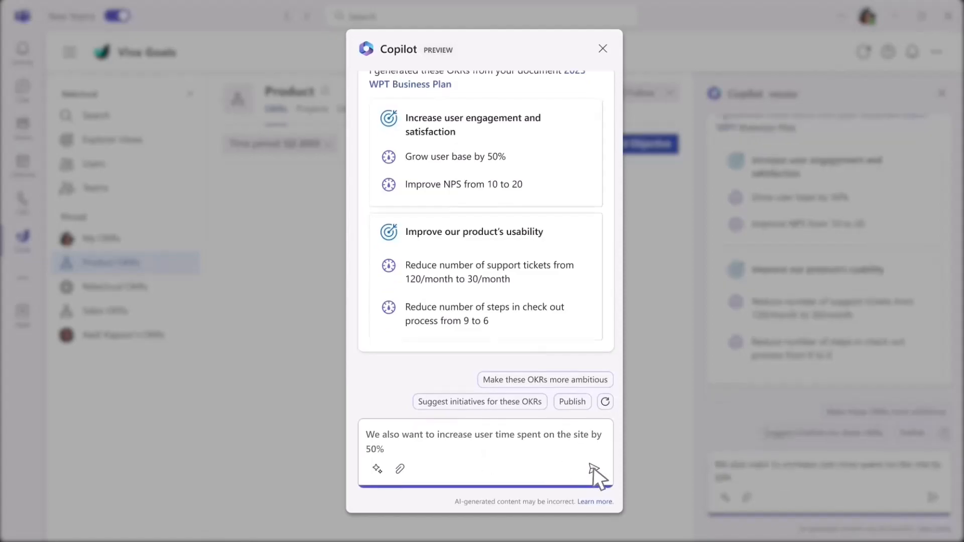
{"action": "left_click", "coordinate": [593, 468]}
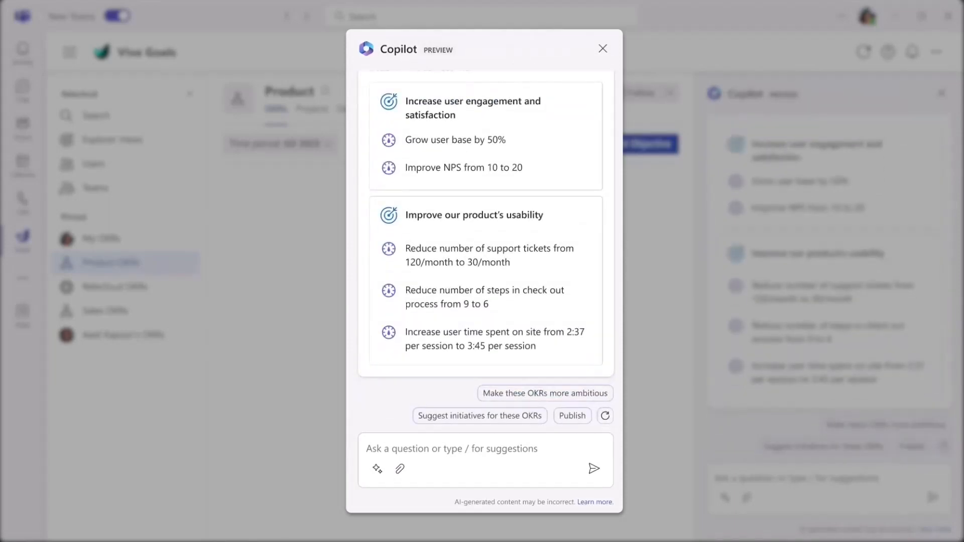
Step: Have Copilot suggest initiatives for the OKRs, briefly checking the support tickets key result options
{"action": "left_click", "coordinate": [486, 416]}
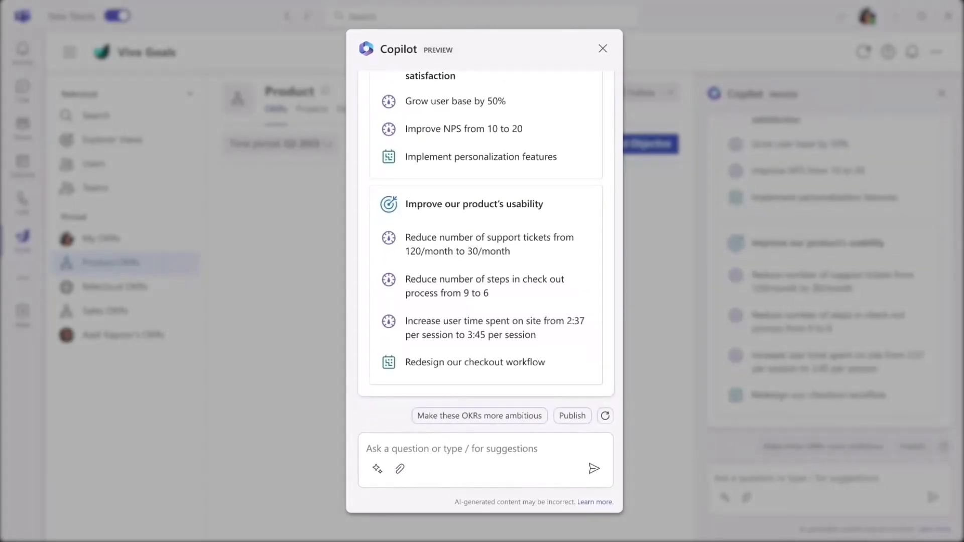
{"action": "mouse_move", "coordinate": [489, 244]}
{"action": "left_click", "coordinate": [590, 238]}
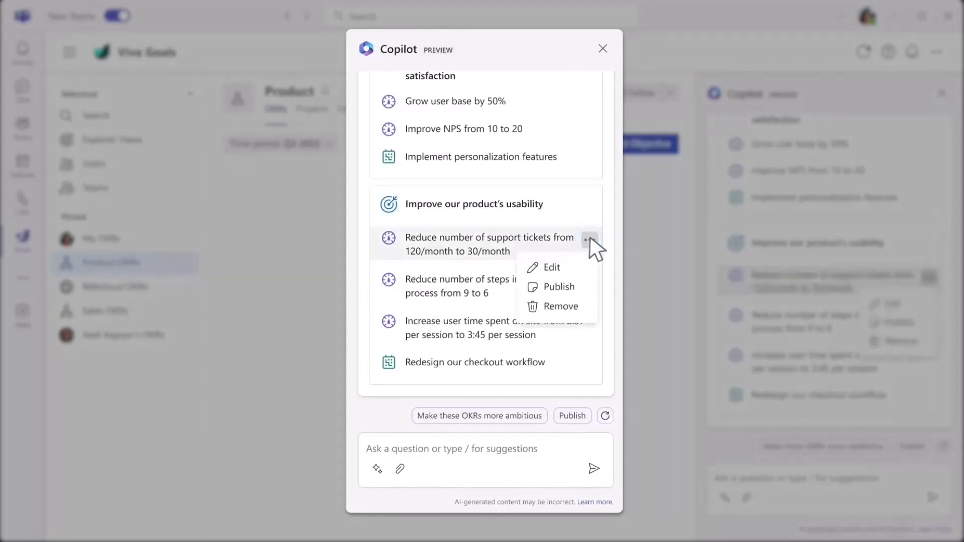
{"action": "left_click", "coordinate": [589, 240]}
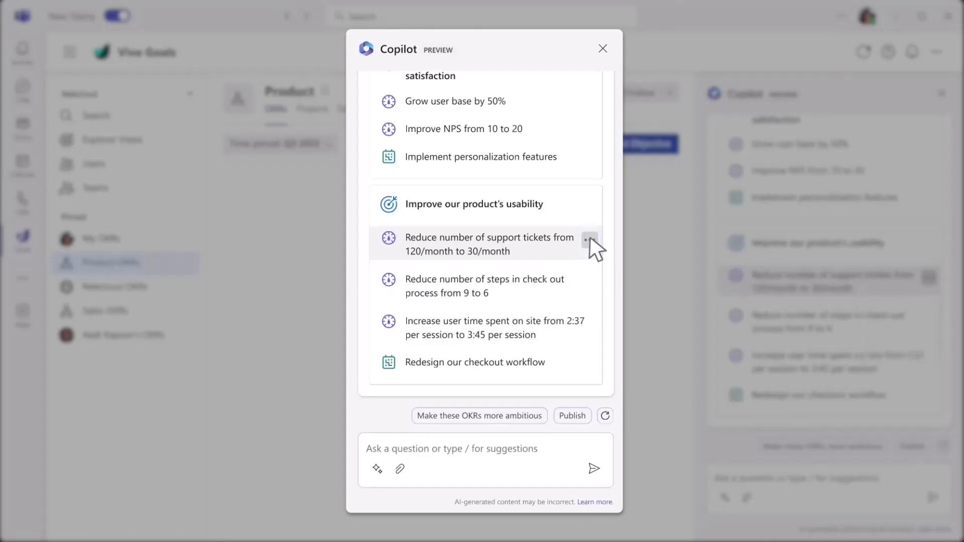
Step: Publish the generated OKRs to the Product OKRs page and close the Copilot panel
{"action": "left_click", "coordinate": [573, 416]}
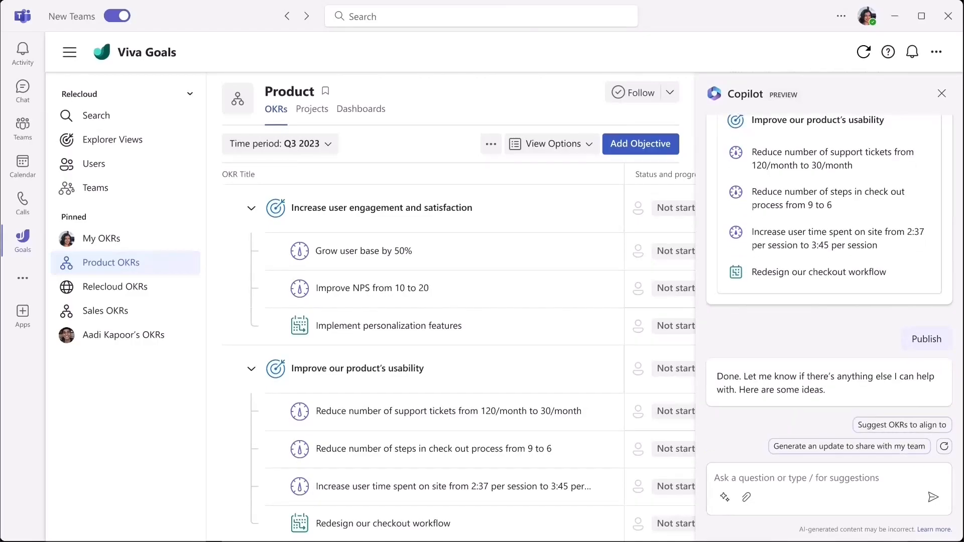
{"action": "left_click", "coordinate": [942, 93]}
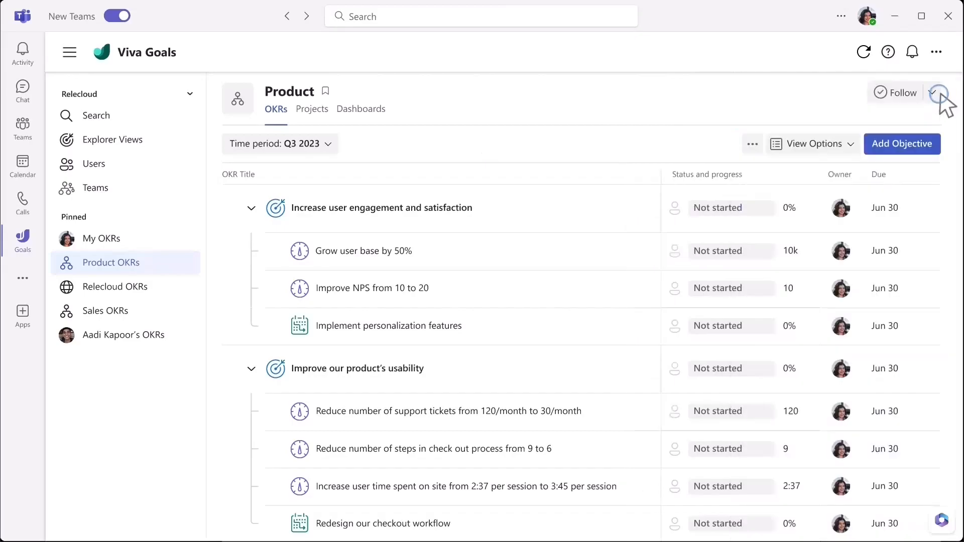